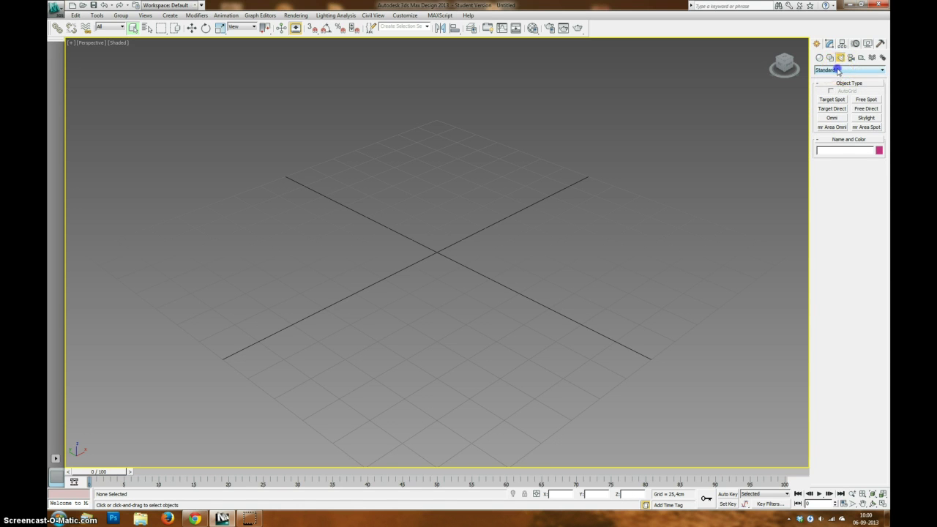
Place a standard Skylight in the perspective view, behind the centre of the grid.
click(838, 71)
click(866, 119)
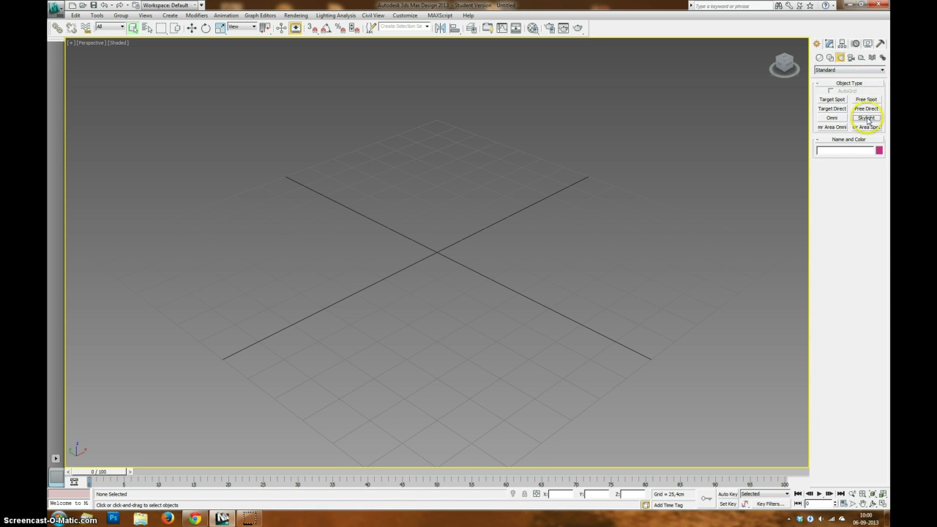
click(868, 119)
click(524, 208)
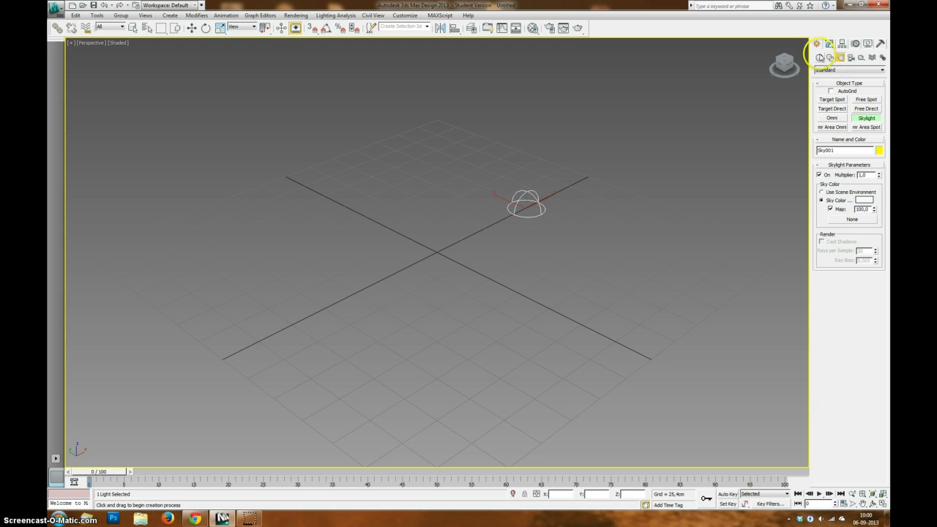
Create a ground plane across the grid and set its length and width to 10000 cm.
click(819, 57)
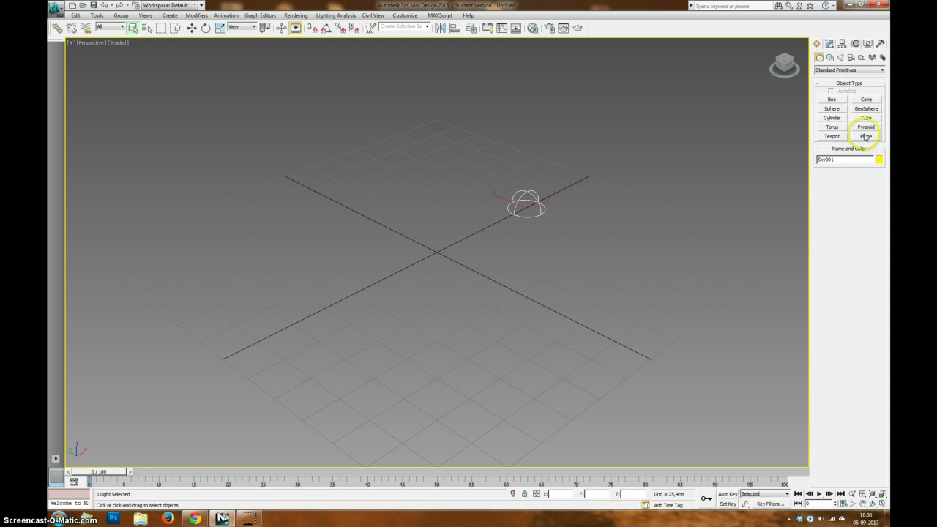
click(865, 136)
drag(256, 283, 754, 273)
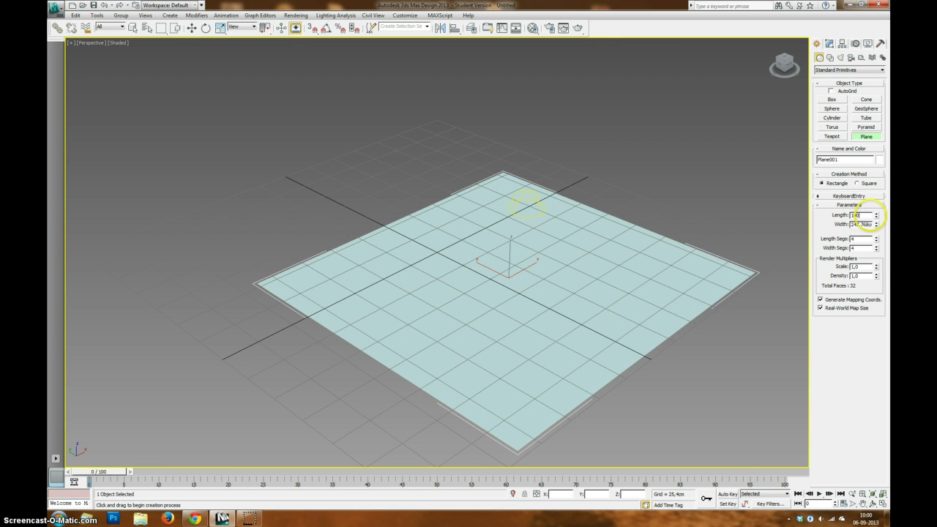
key(Tab)
text(1000)
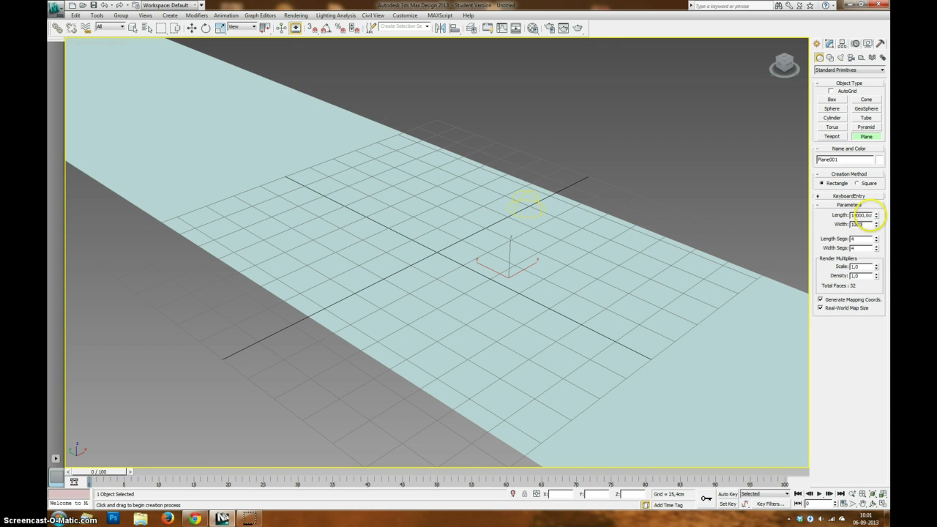
text(0)
key(Return)
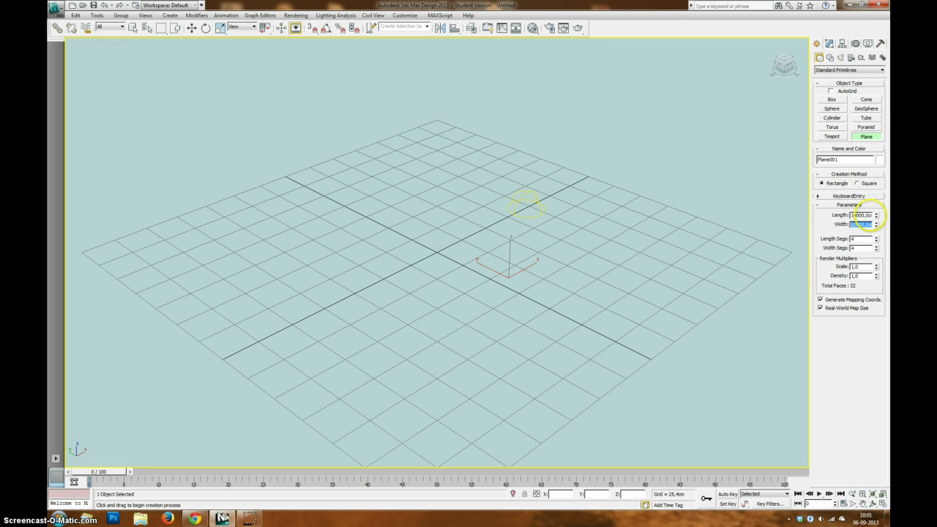
Create a teapot with a radius of about 52 cm near the centre of the grid.
click(832, 136)
drag(423, 254, 450, 222)
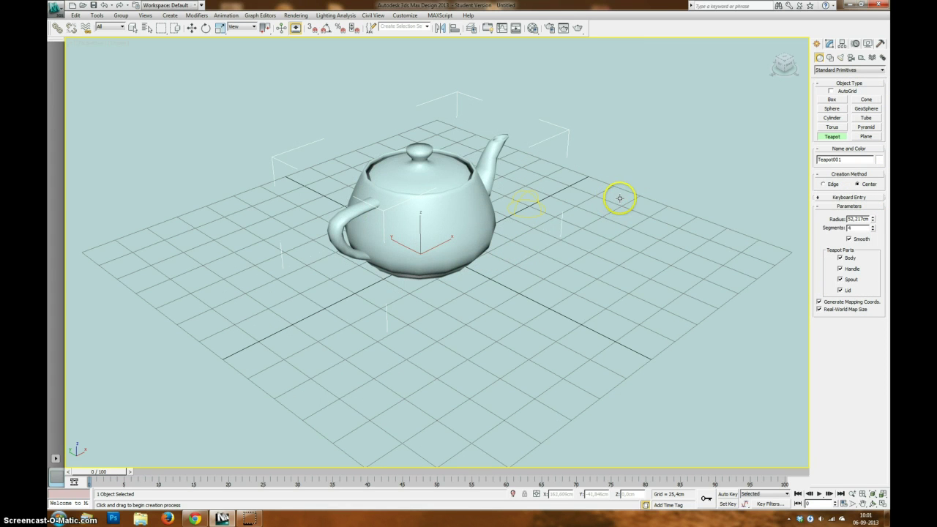
Open the Material Editor beside the teapot and assign the Default Scanline Renderer as the production renderer.
key(m)
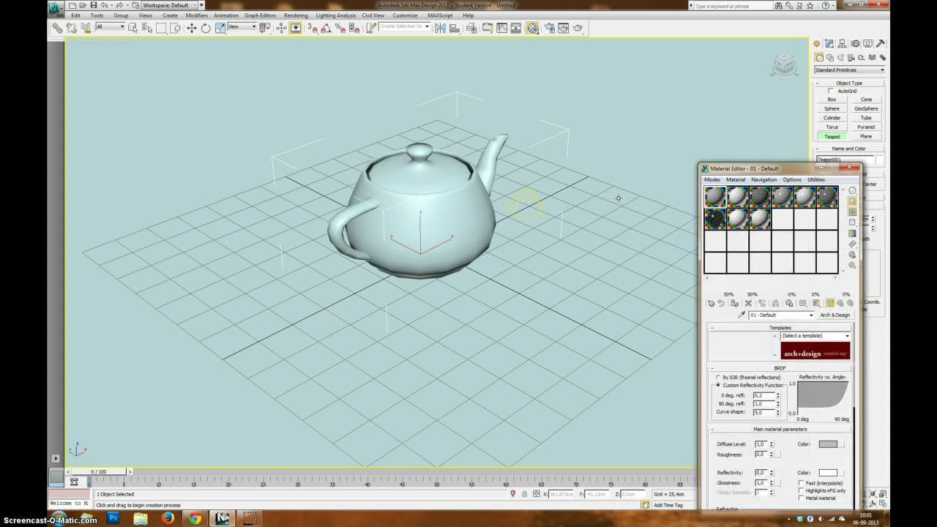
drag(772, 170, 186, 100)
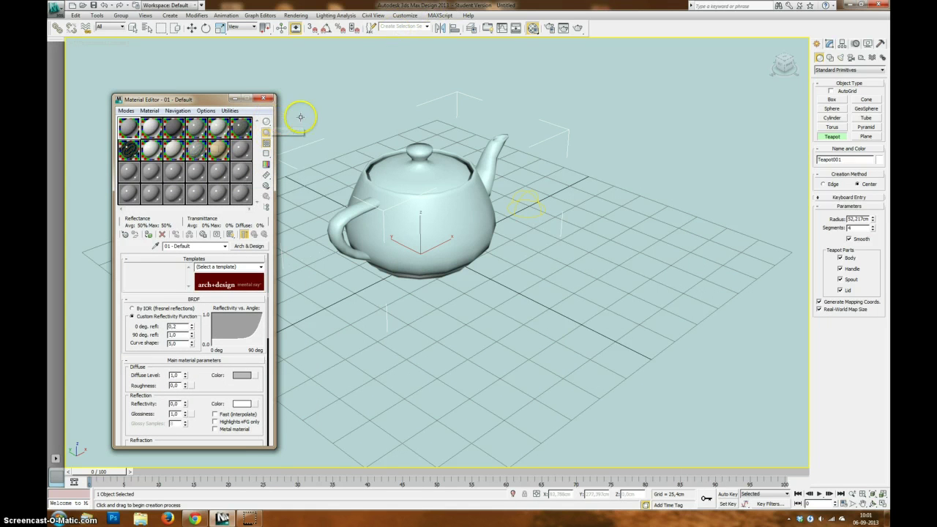
key(F10)
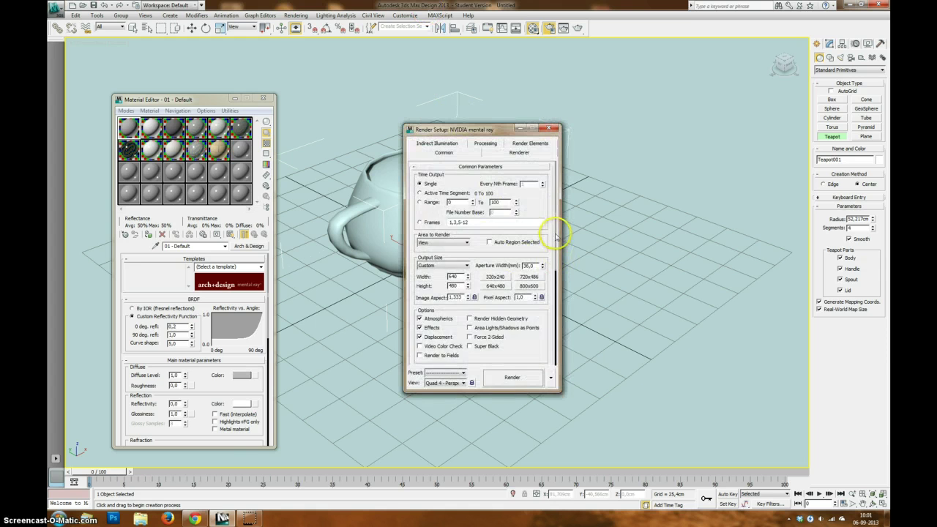
scroll(556, 278, down, 10)
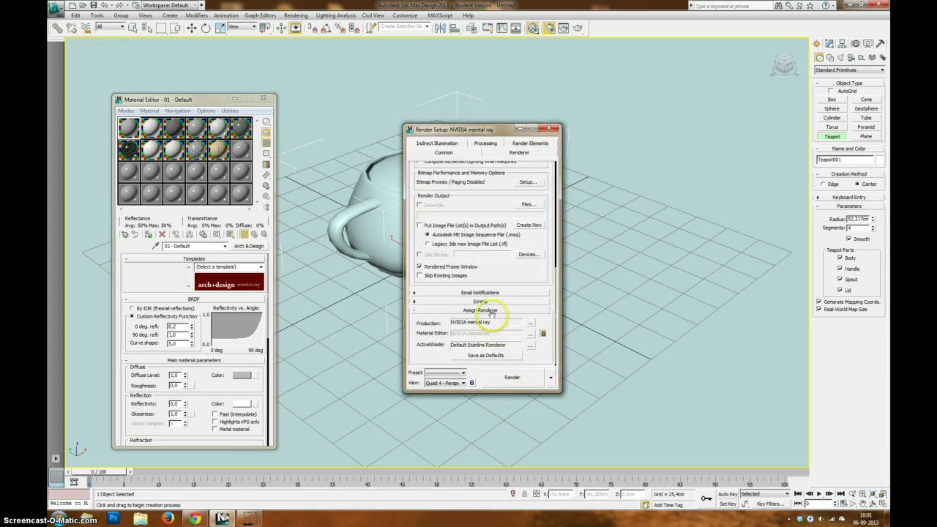
click(531, 323)
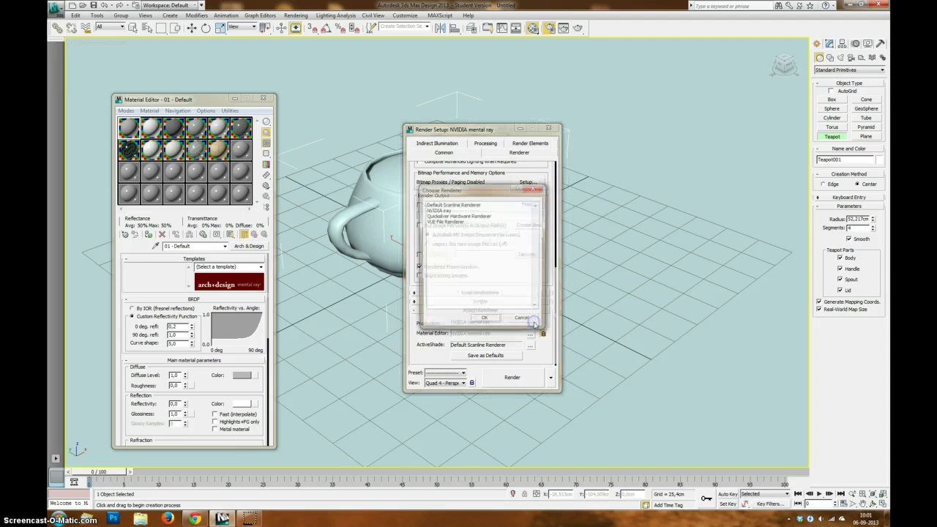
double_click(452, 205)
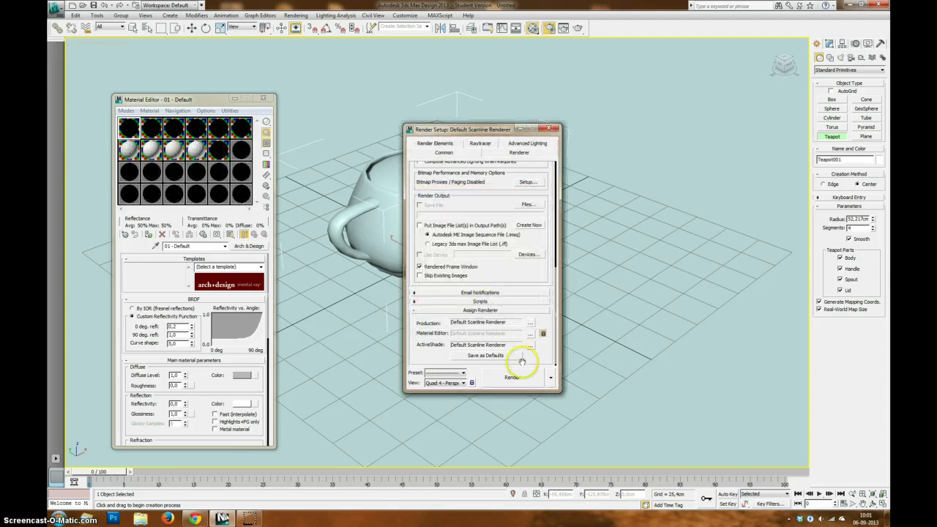
click(556, 128)
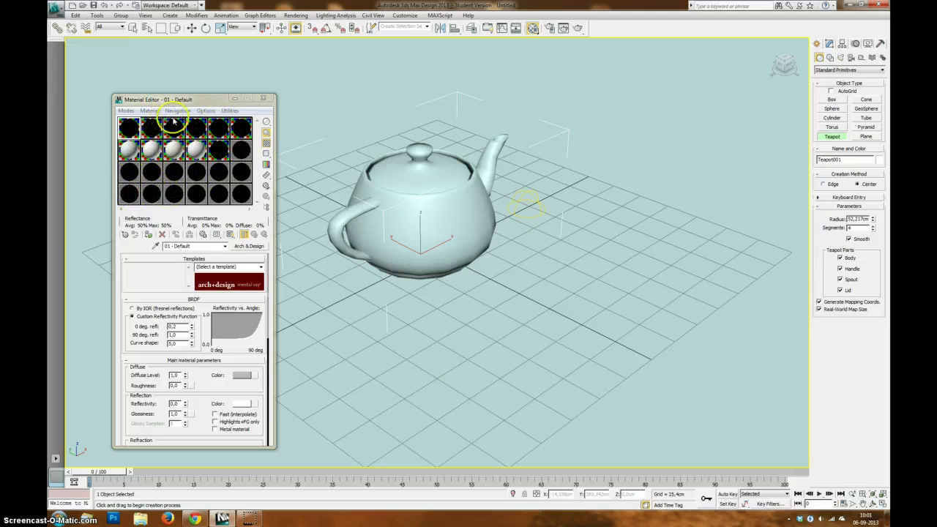
Change the first sample material from Arch & Design to Standard and copy it into the second and third sample slots.
click(129, 152)
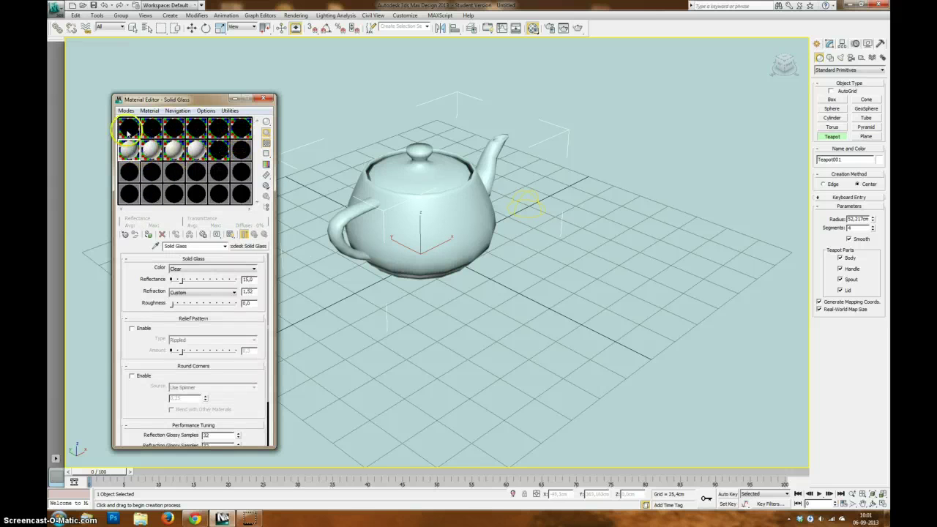
click(129, 129)
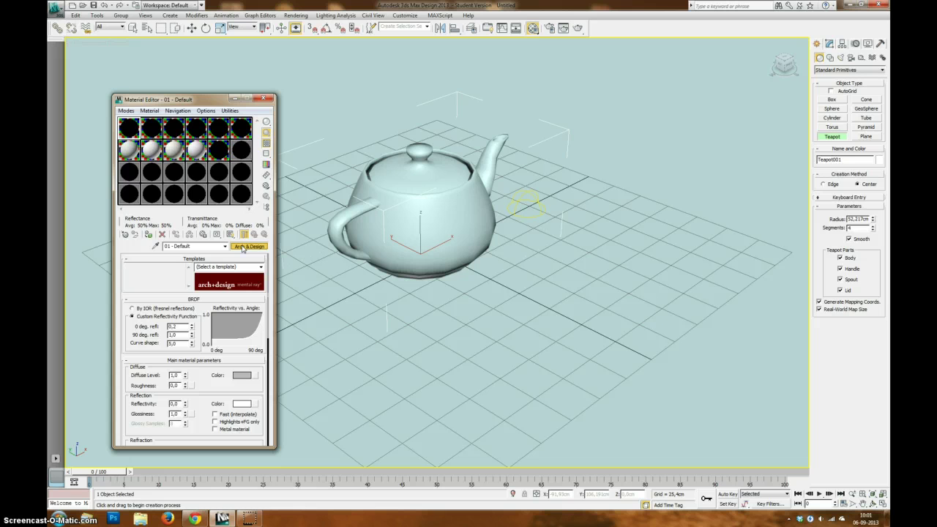
click(243, 249)
drag(602, 105, 510, 82)
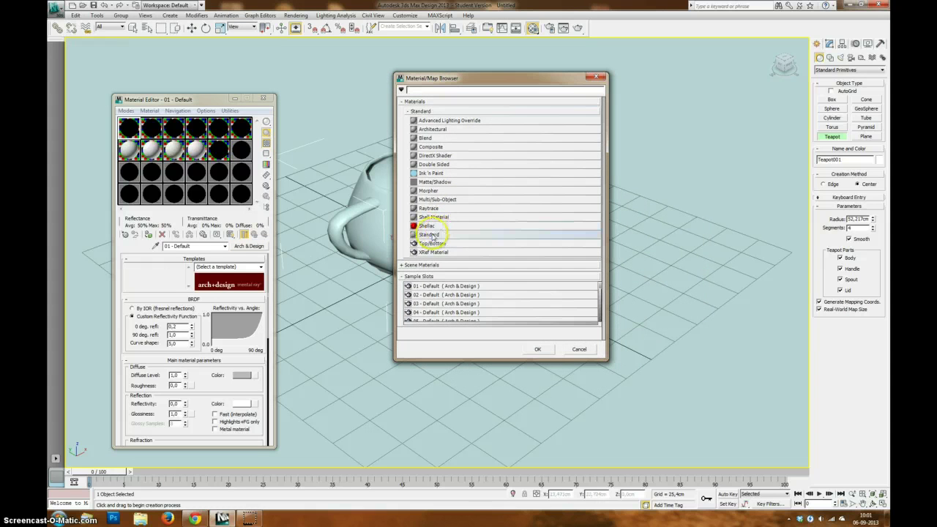
double_click(430, 234)
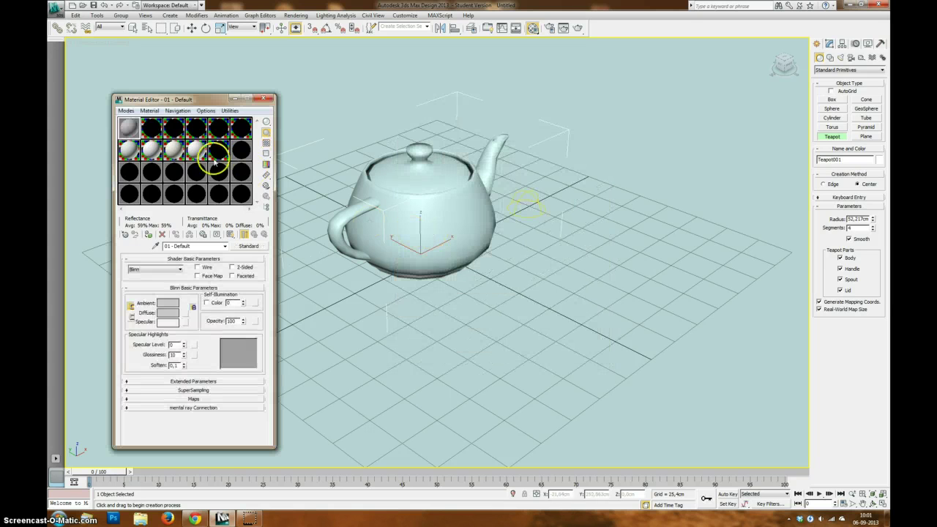
click(151, 128)
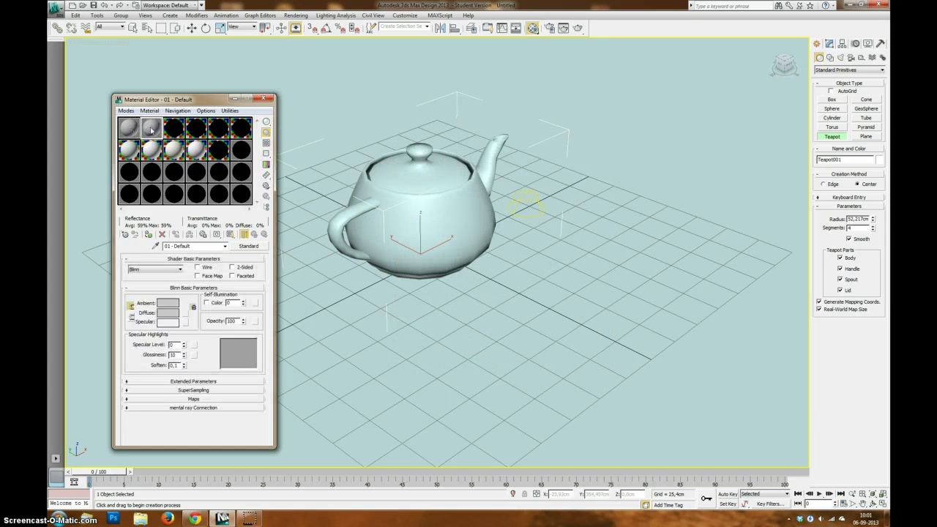
click(173, 128)
Rename the first sample material flade and the second one ting.
click(128, 128)
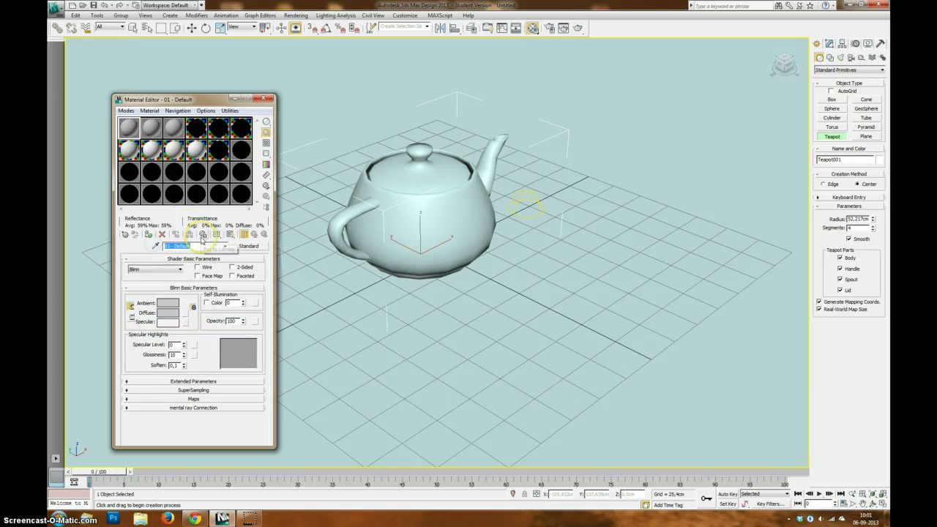
text(flade)
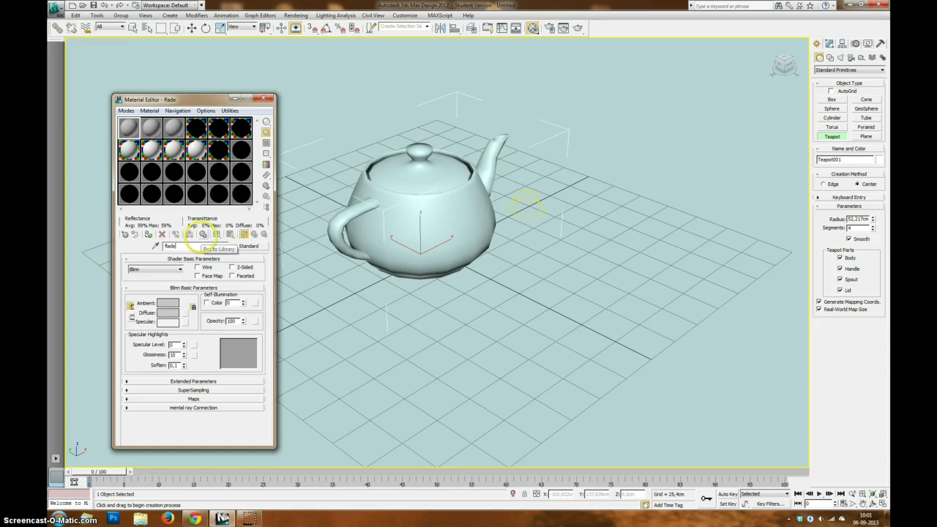
click(151, 128)
click(170, 245)
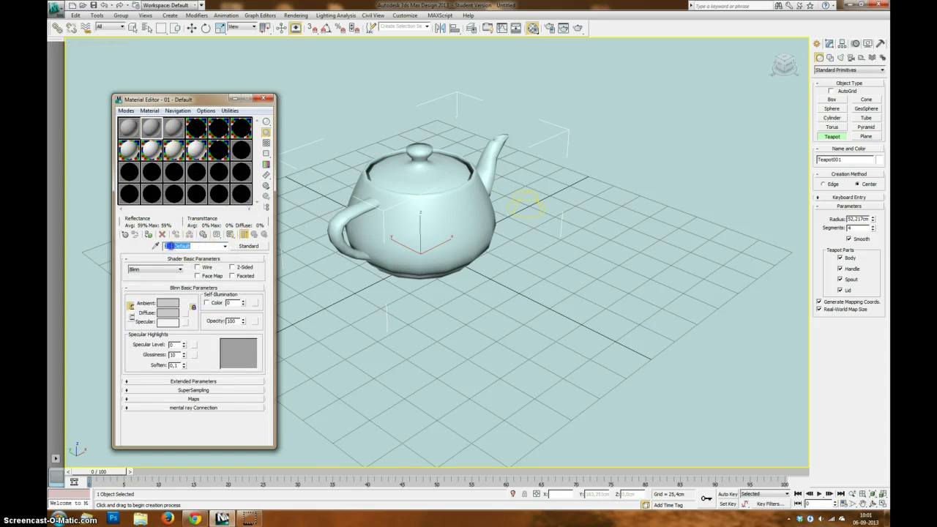
text(ting)
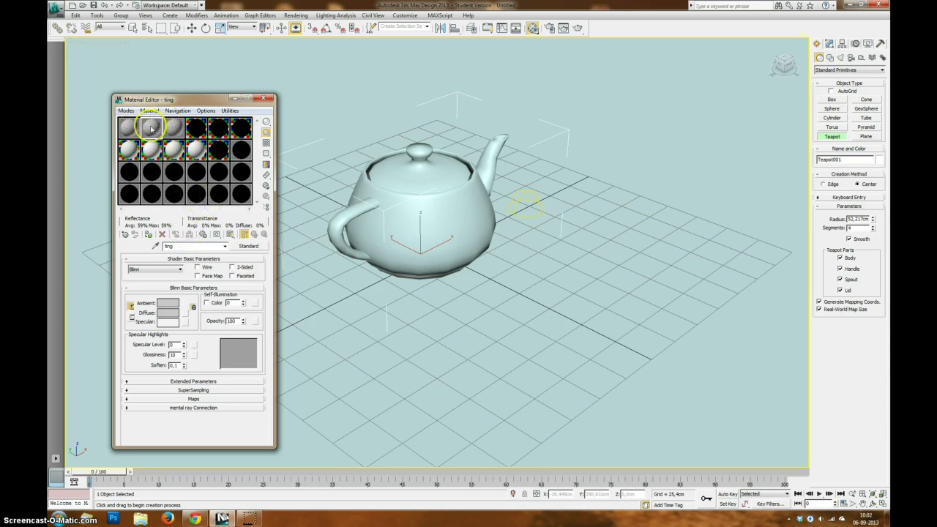
Apply the ting material to the teapot and darken its diffuse color to a deeper grey.
drag(422, 224, 423, 224)
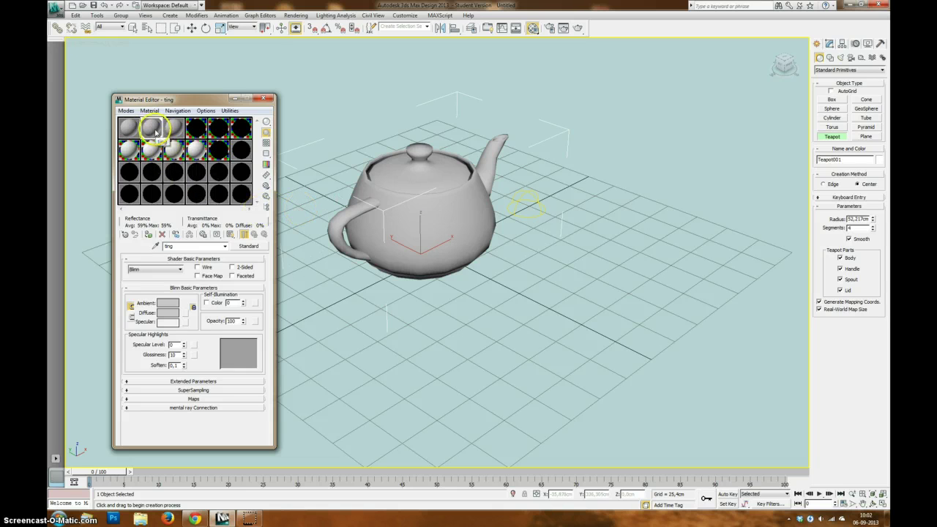
click(169, 312)
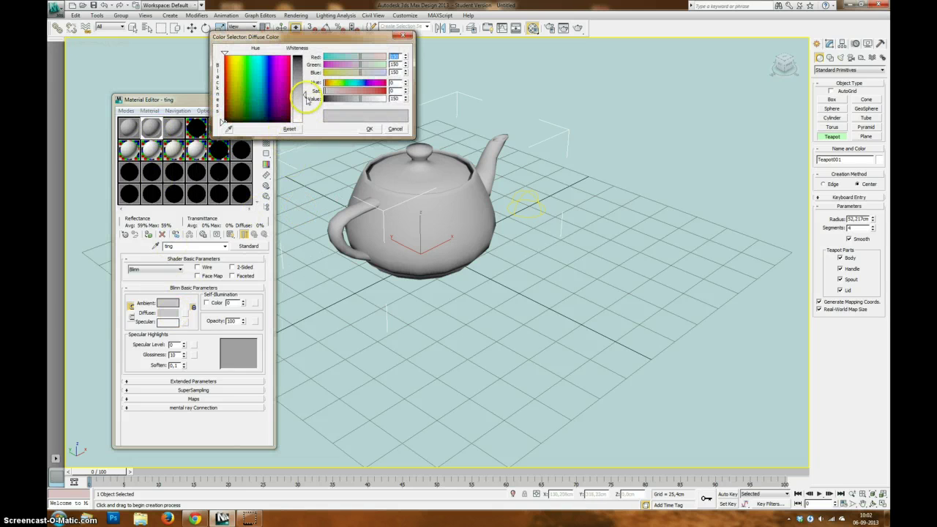
drag(308, 98, 306, 80)
click(369, 128)
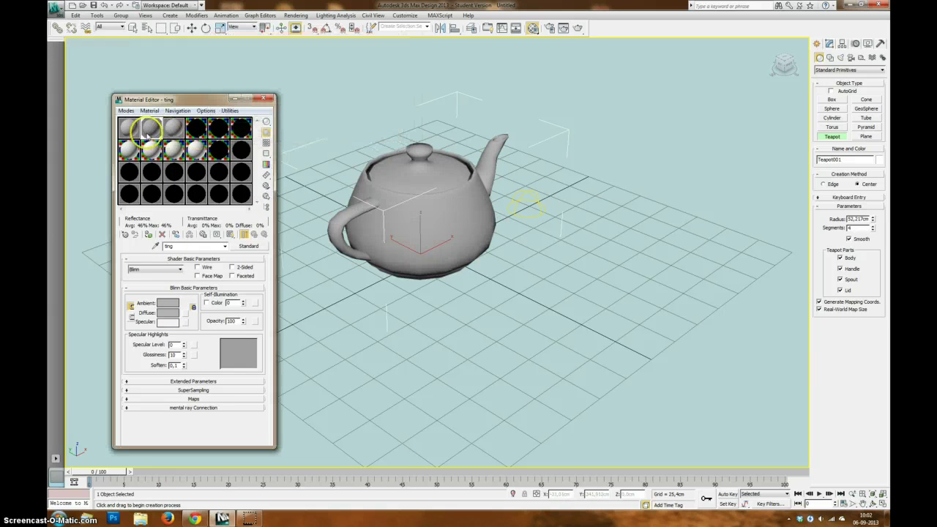
Set the flade material's diffuse color to white and apply the material to the ground plane.
click(149, 129)
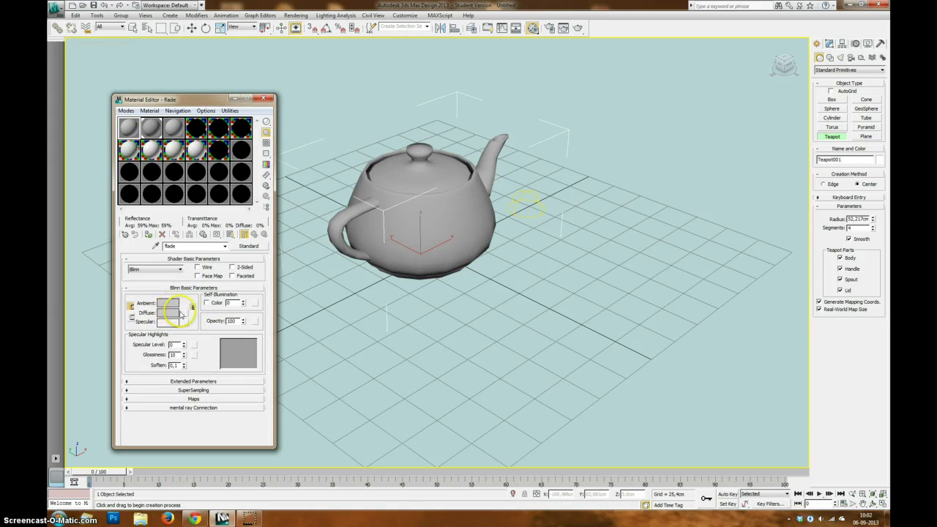
click(179, 313)
drag(308, 94, 429, 199)
click(369, 129)
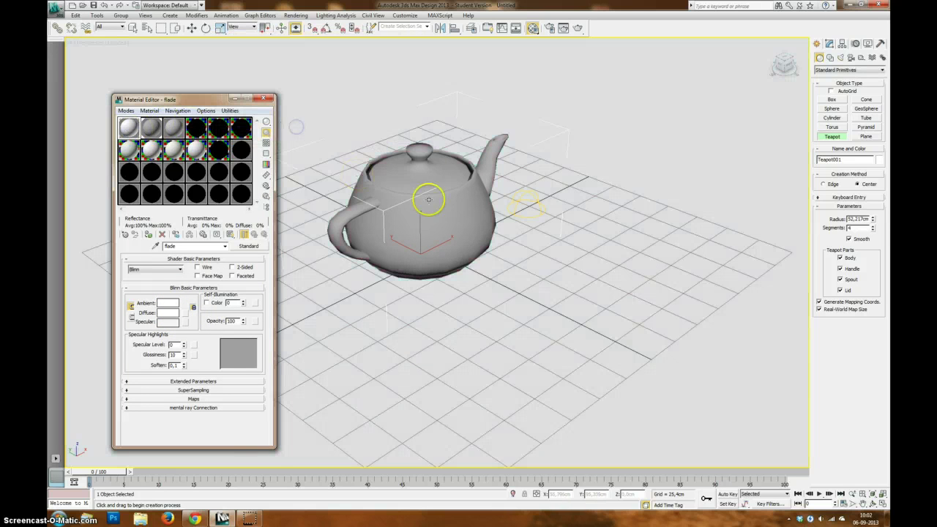
Run a test render of the teapot from a closer, rotated perspective view, and close the result.
alt+middle_drag(429, 208, 397, 223)
scroll(398, 224, up, 2)
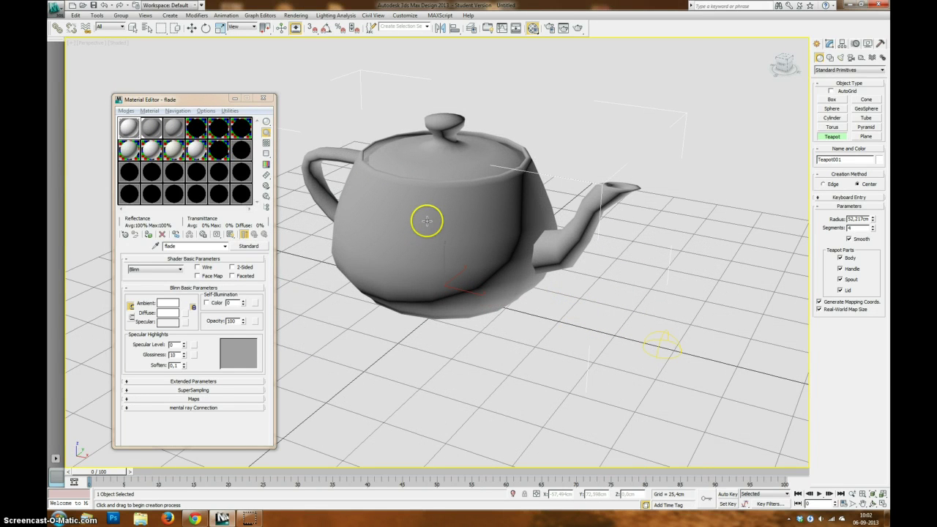
key(shift+q)
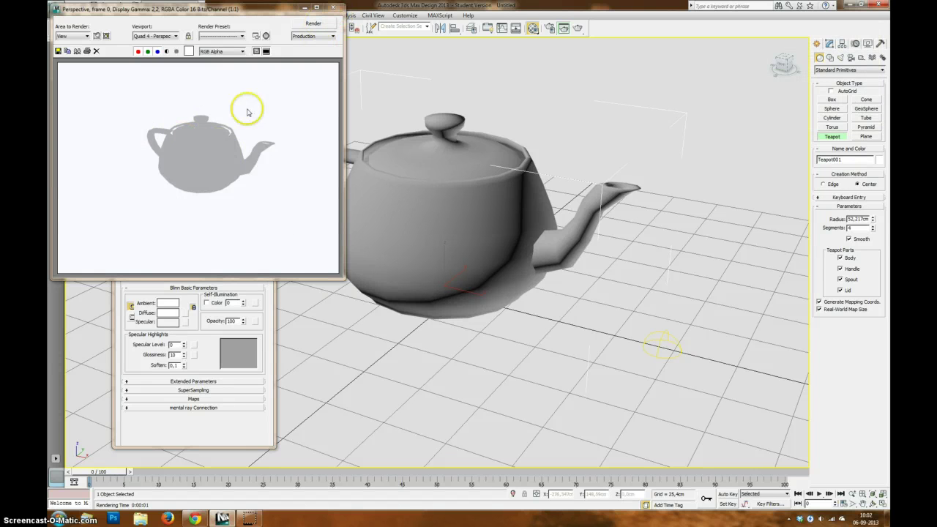
click(333, 6)
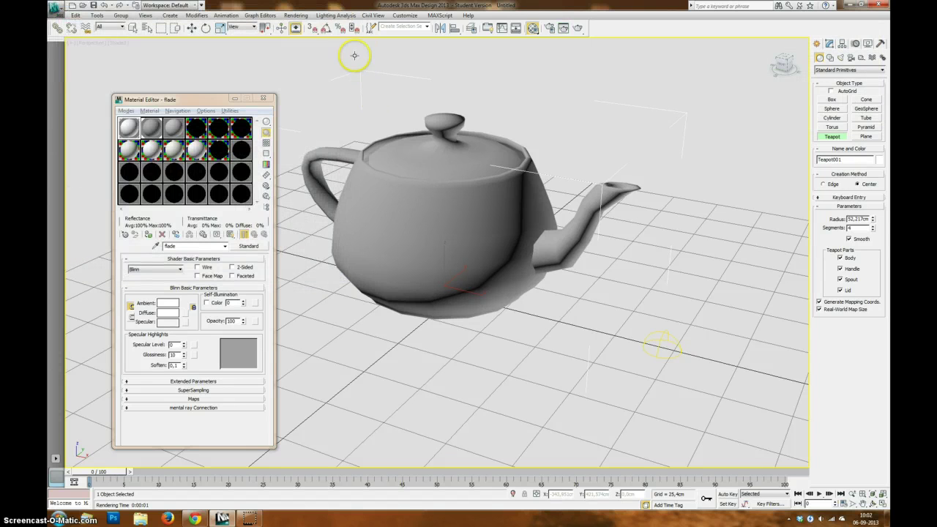
Activate Light Tracer advanced lighting with its default settings, render the perspective view, and close the rendered image.
click(300, 16)
click(314, 78)
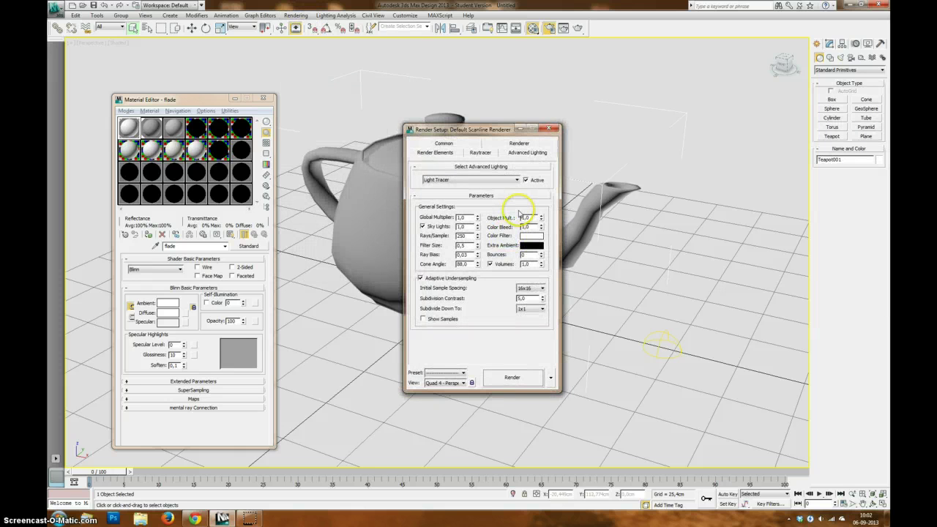
click(513, 378)
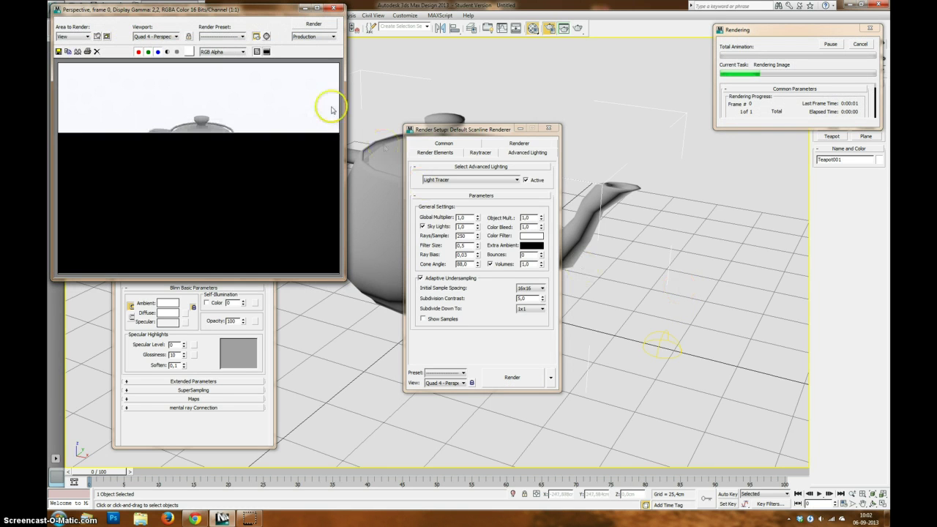
drag(266, 12, 537, 53)
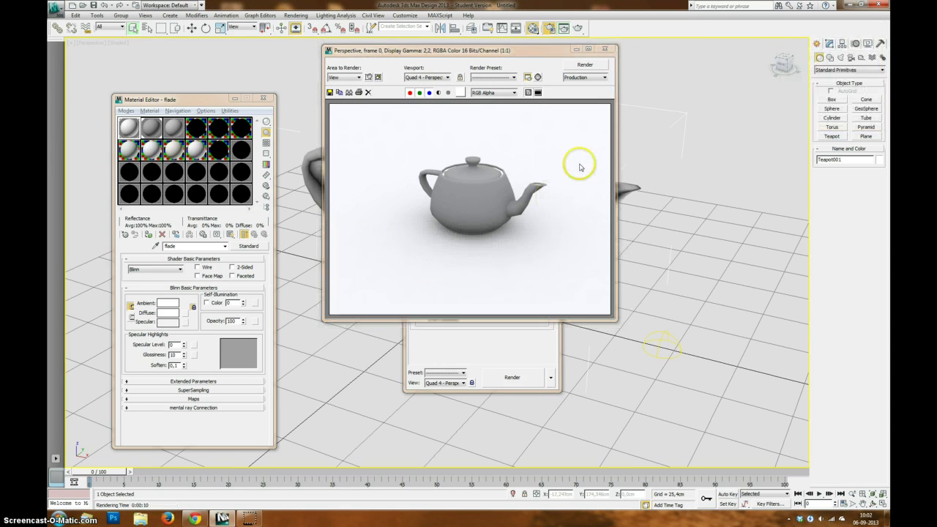
click(604, 51)
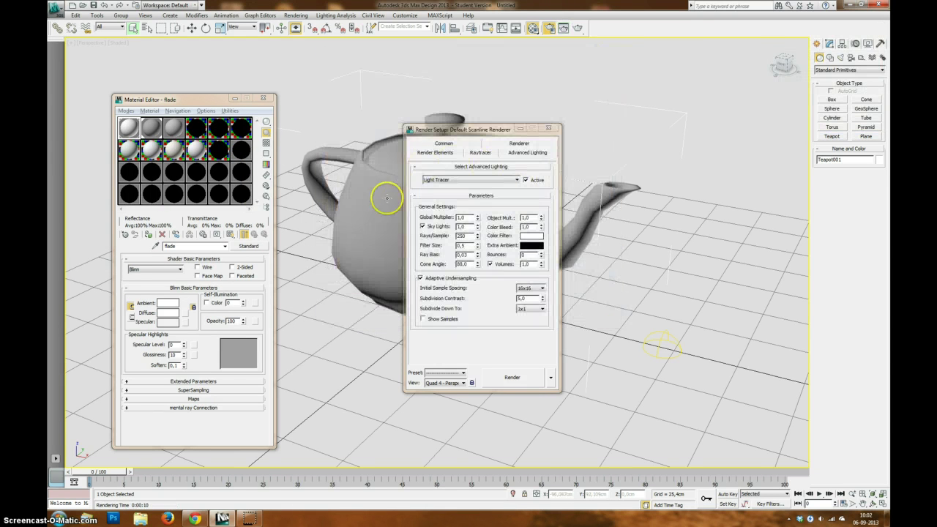
Smooth out the teapot's geometry by setting its segments to 24.
scroll(390, 201, up, 5)
scroll(391, 202, down, 3)
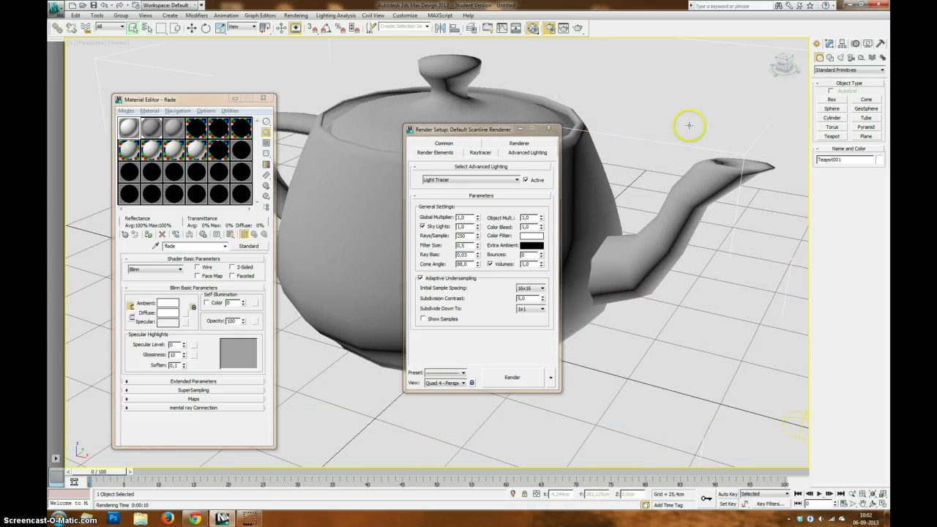
click(830, 44)
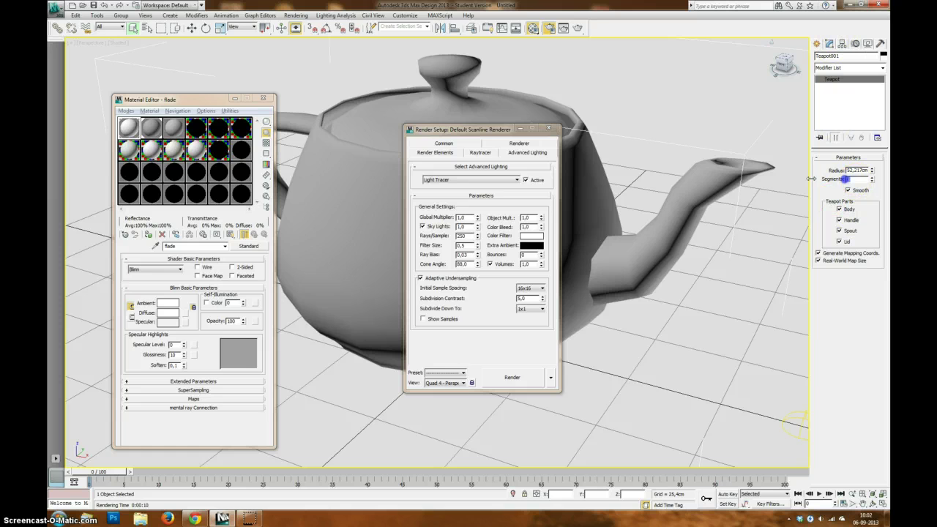
key(Return)
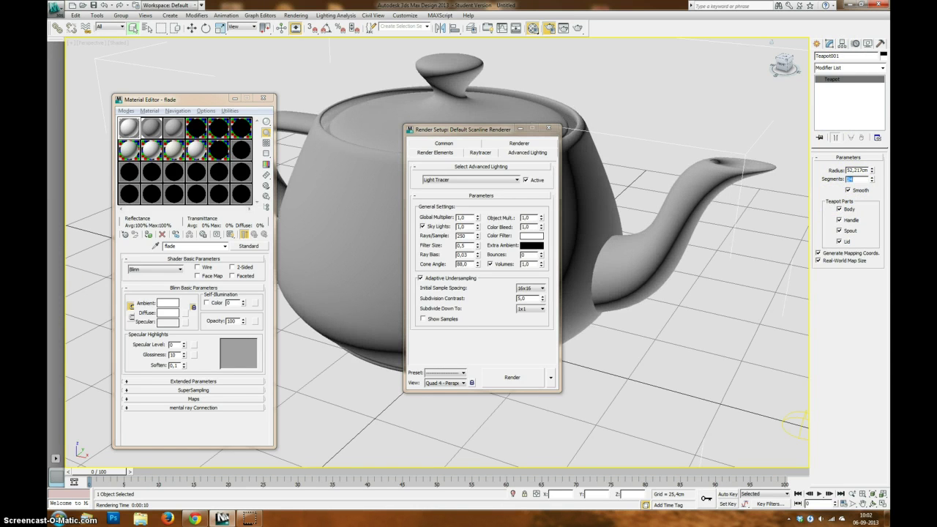
Add a Shell modifier to the teapot with an outer amount of 0,5 cm.
click(836, 66)
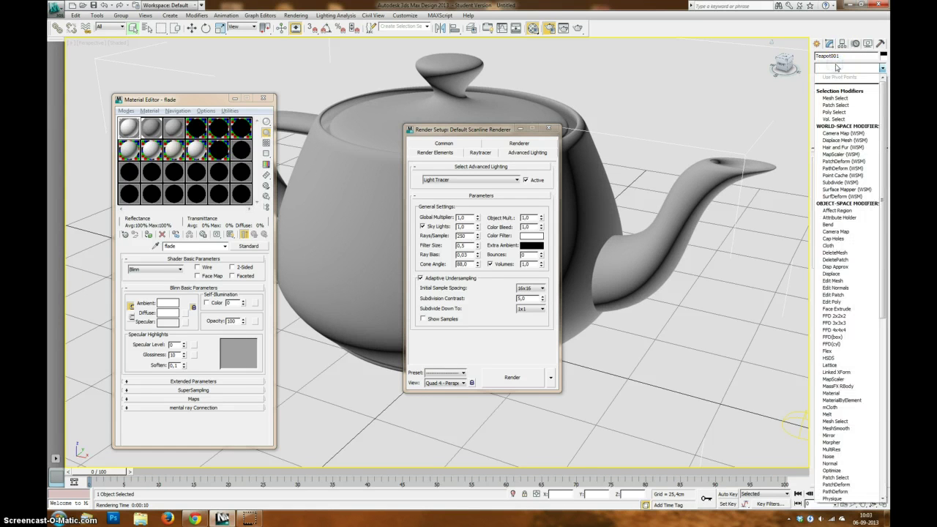
text(sh)
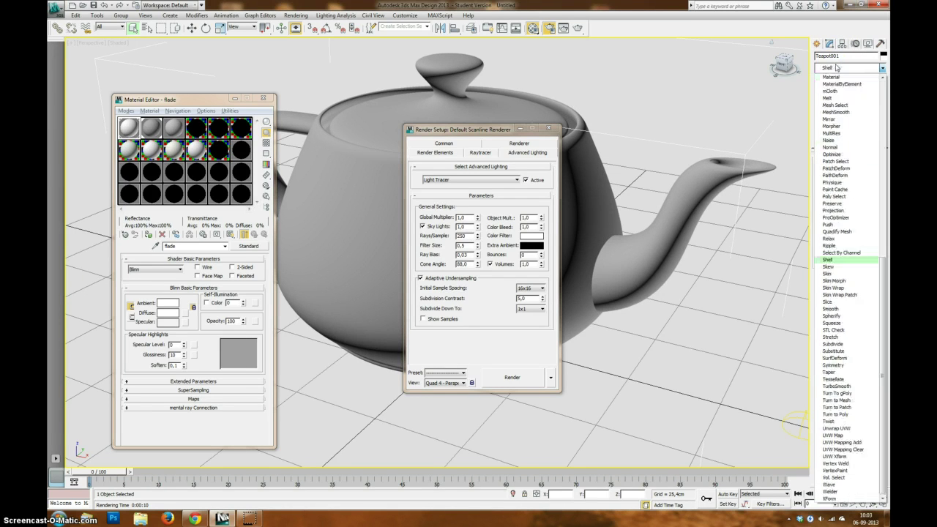
click(835, 259)
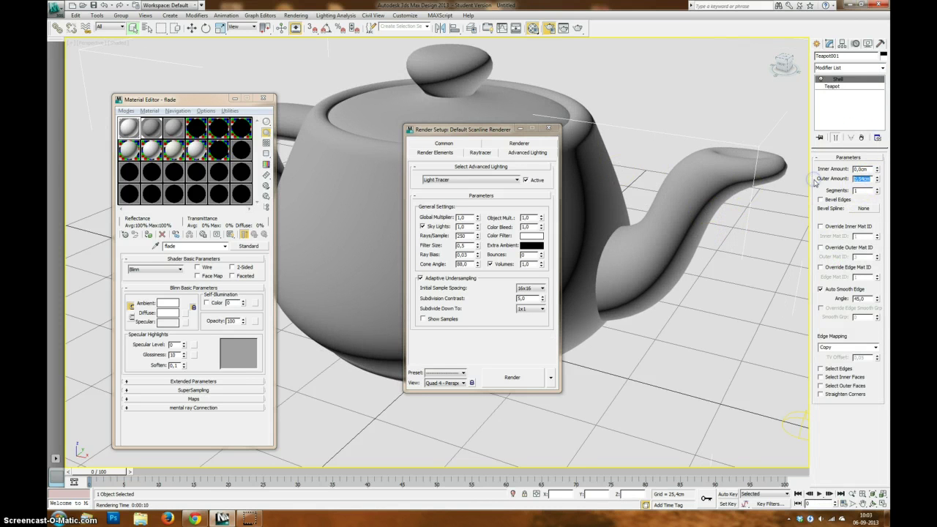
right_click(876, 178)
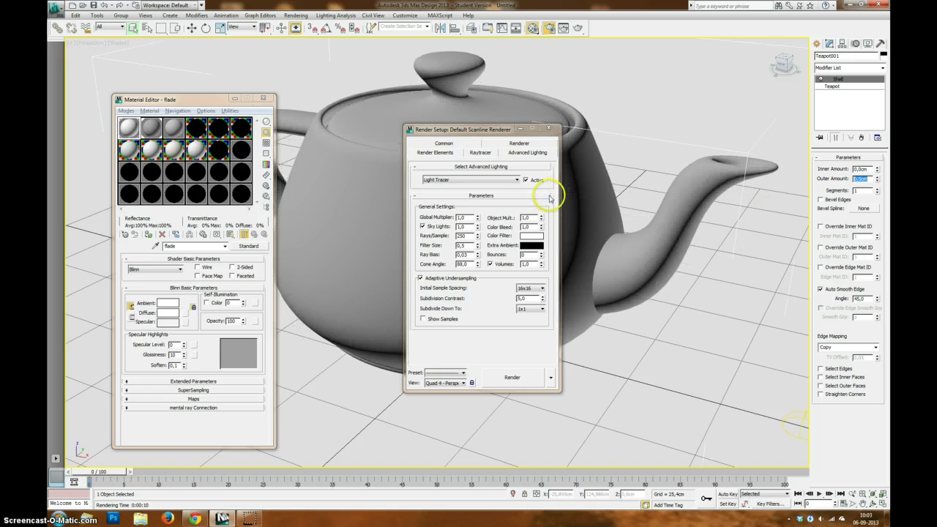
Remove the lid from the teapot in its base parameters beneath the Shell modifier.
drag(491, 129, 696, 137)
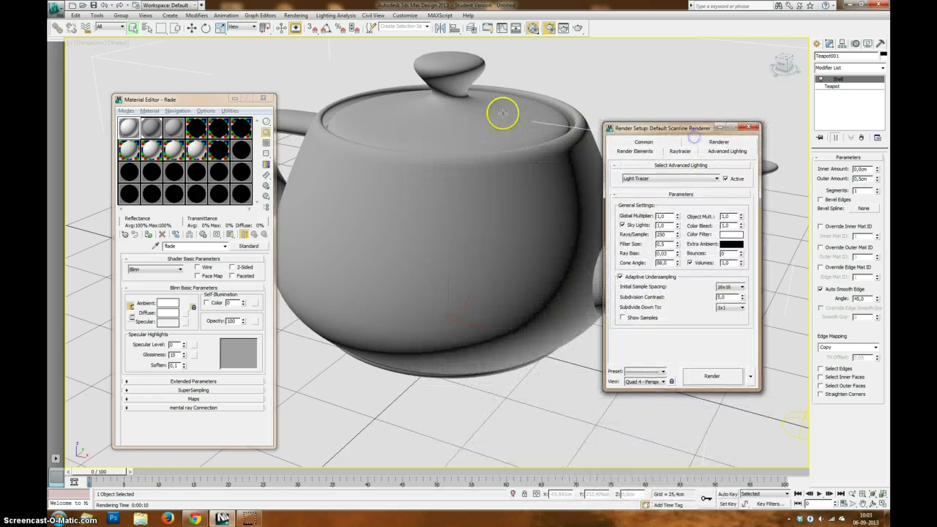
click(832, 86)
click(840, 243)
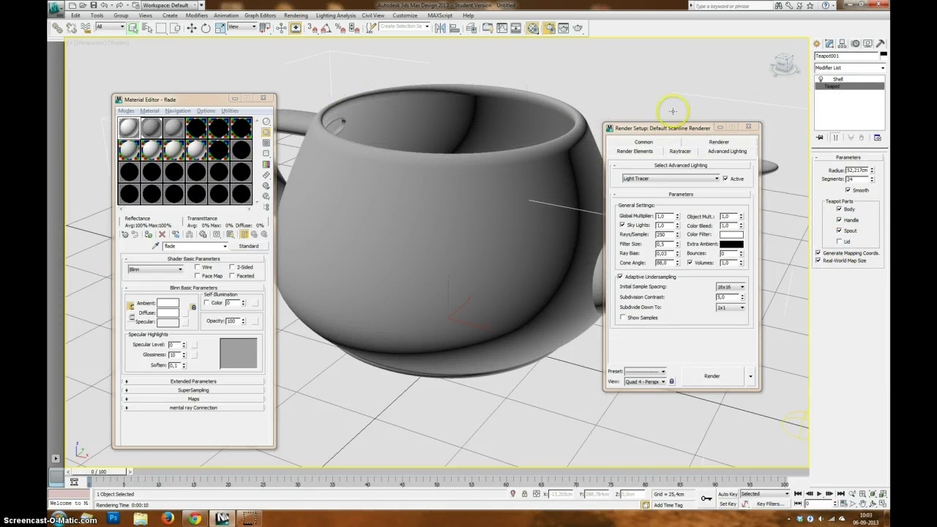
Create a second teapot over the first one with a radius of about 52,4 cm.
click(817, 43)
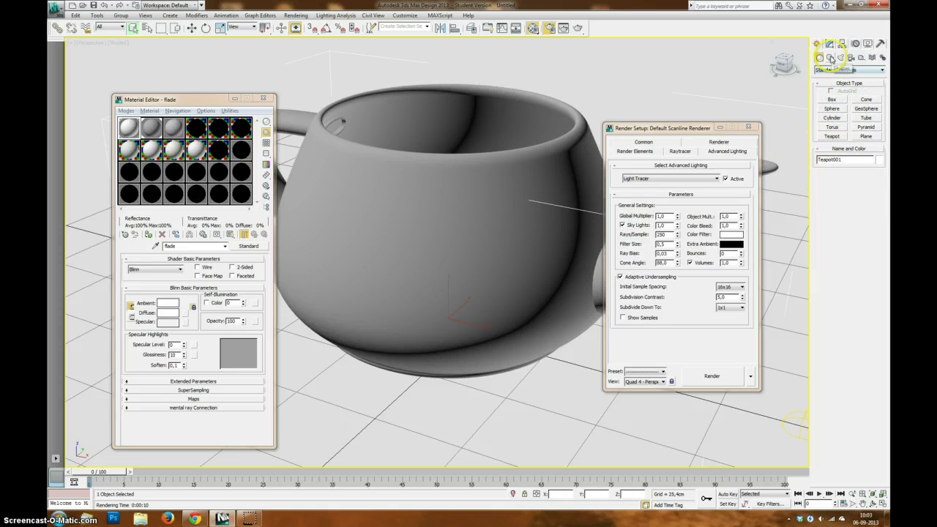
click(832, 136)
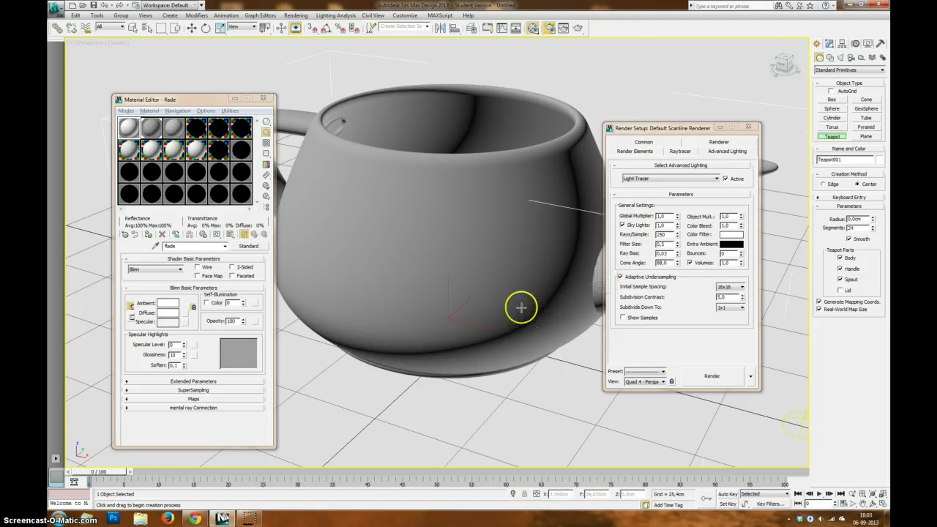
drag(522, 307, 539, 252)
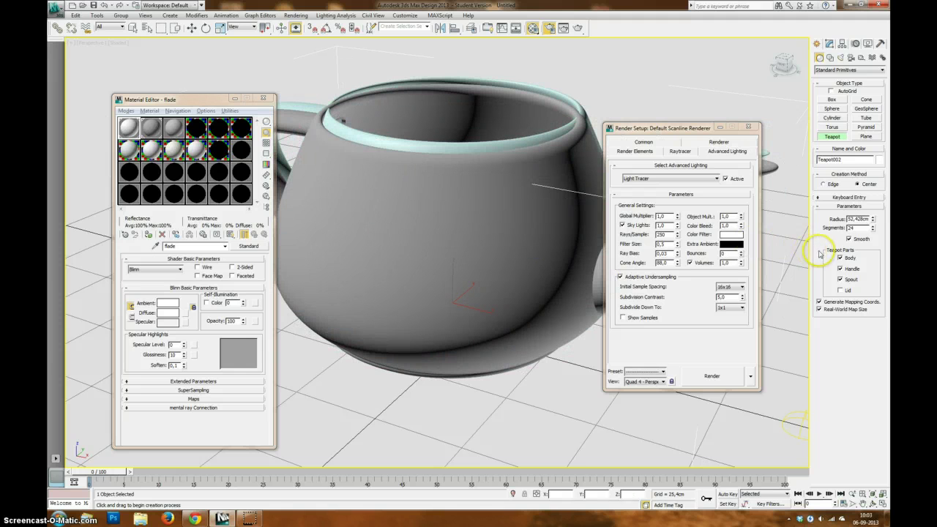
Close the render setup and move the second teapot along the X axis to about 106,8 cm, beside the first teapot.
drag(694, 132, 754, 131)
click(820, 126)
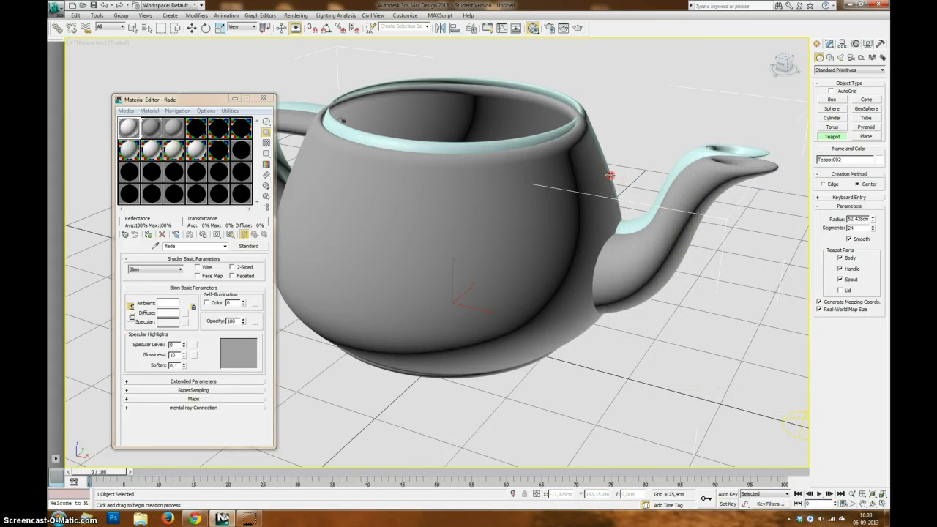
scroll(609, 175, down, 3)
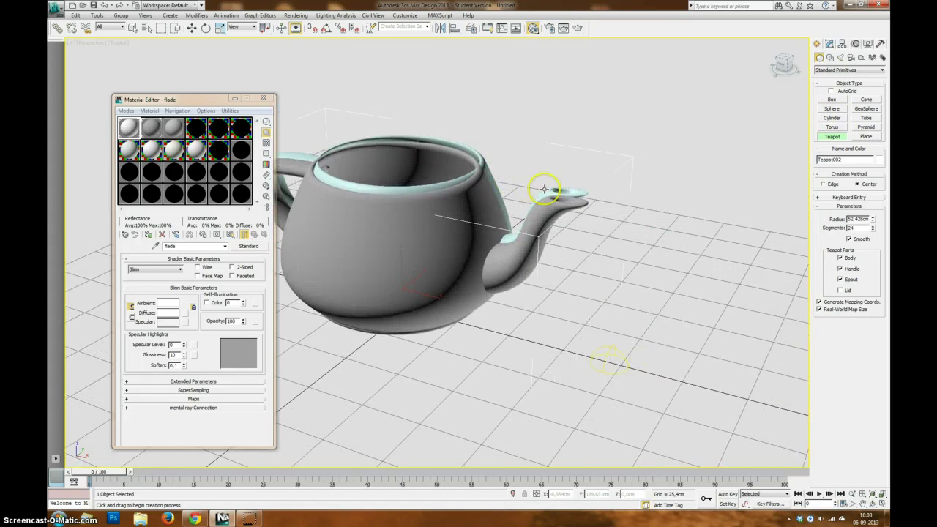
right_click(448, 209)
right_click(432, 267)
click(443, 280)
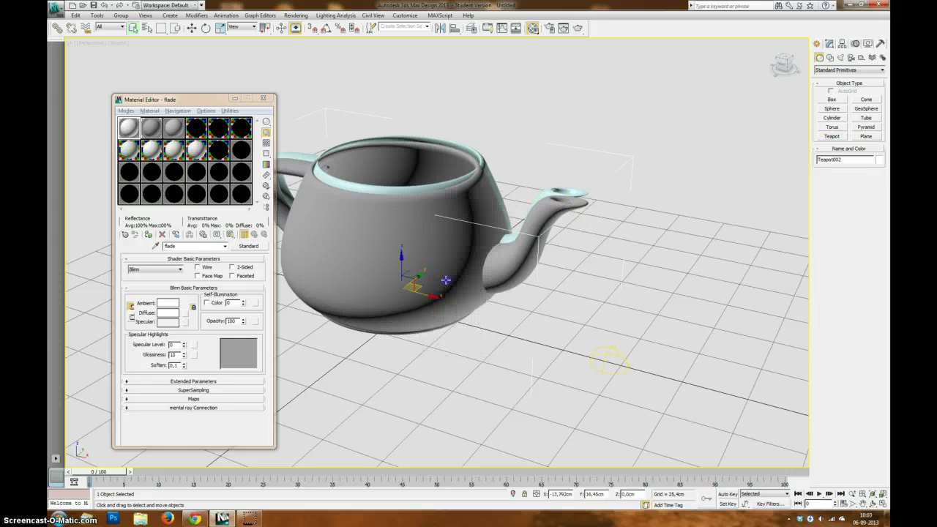
drag(425, 291, 669, 317)
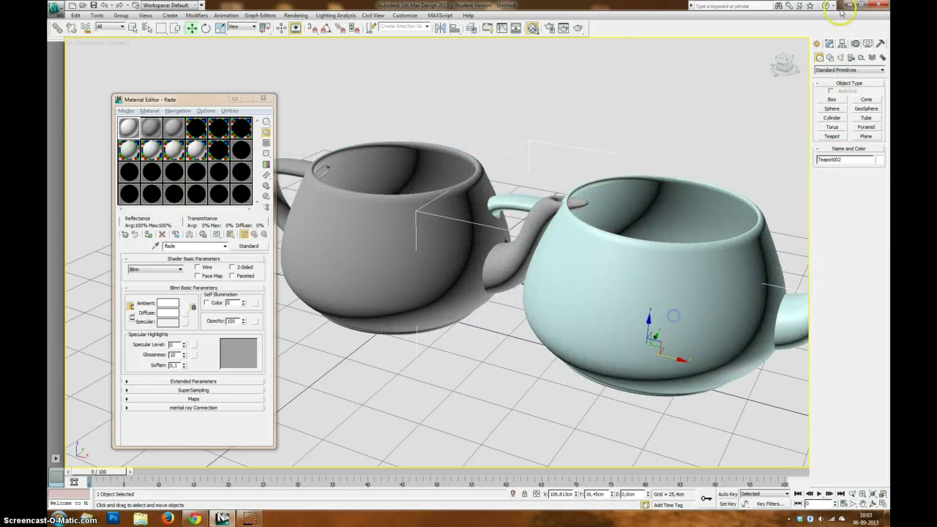
Reduce the second teapot to only its lid and lower it towards the ground, to about Z -62,9 cm.
click(830, 44)
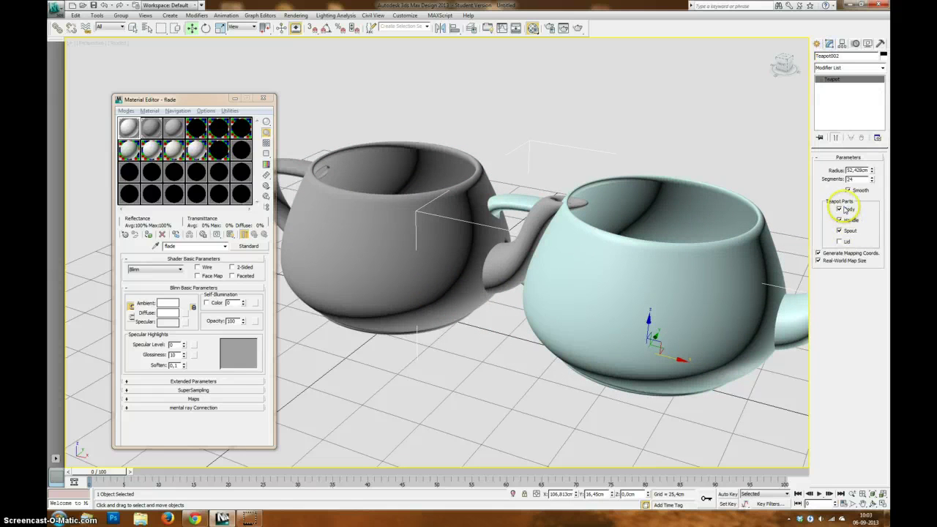
click(840, 209)
click(839, 220)
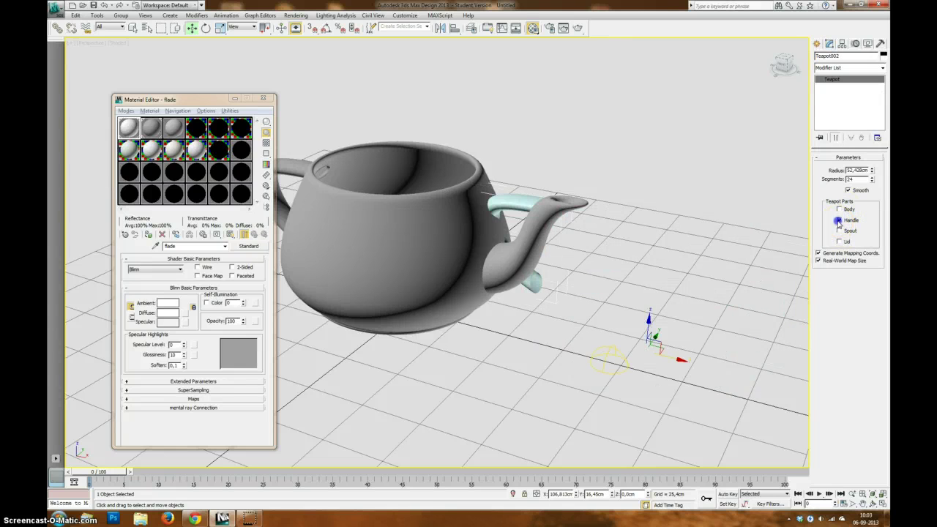
click(839, 231)
click(839, 241)
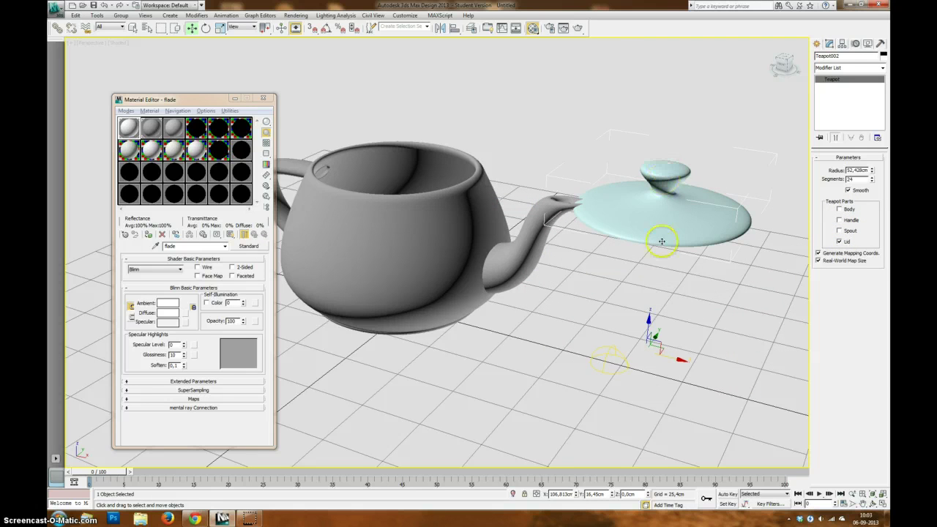
drag(647, 319, 662, 450)
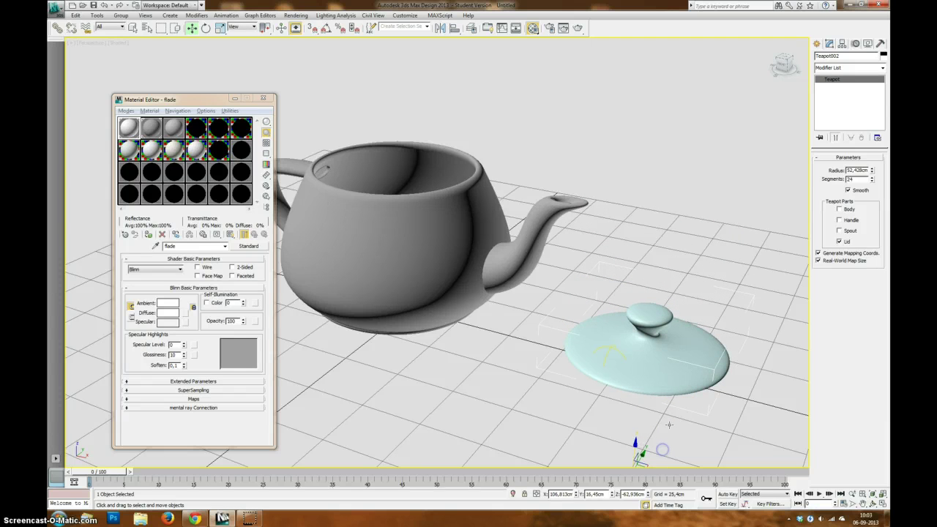
Apply the ting material to the loose lid and start a render of the perspective view.
drag(151, 127, 629, 364)
key(shift+q)
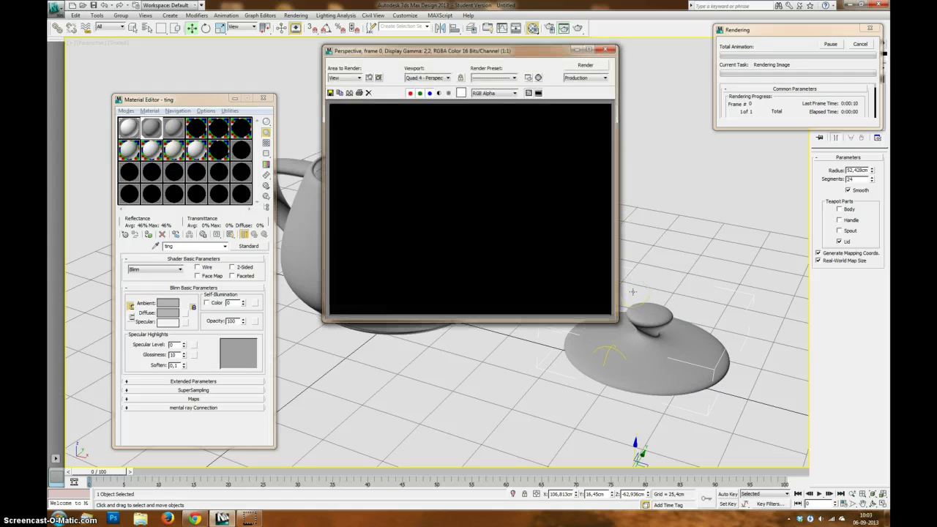